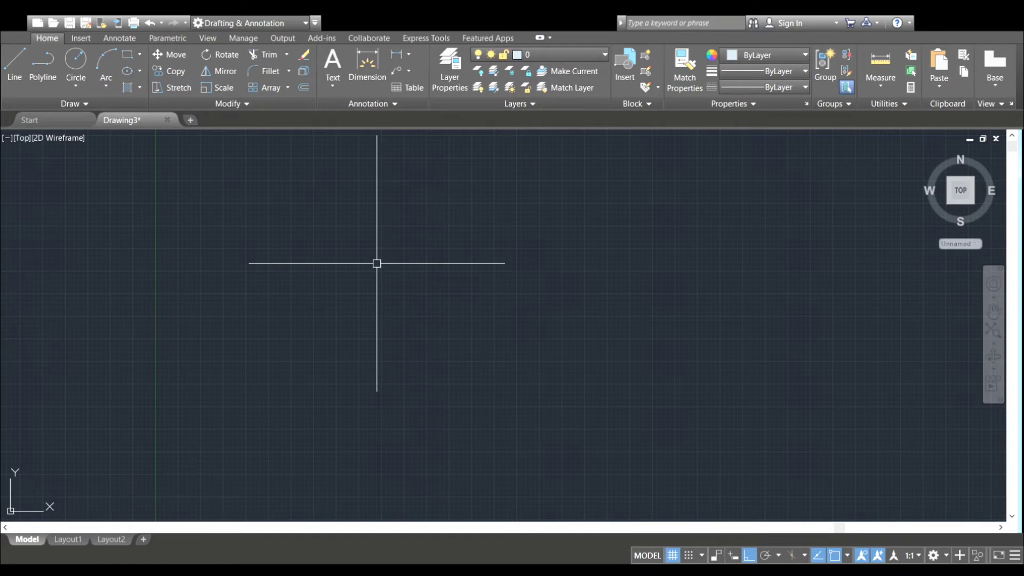
Pan the view and delete stray objects caught in a crossing selection.
scroll(377, 263, "down", 2)
middle_click_drag(362, 268, 135, 342)
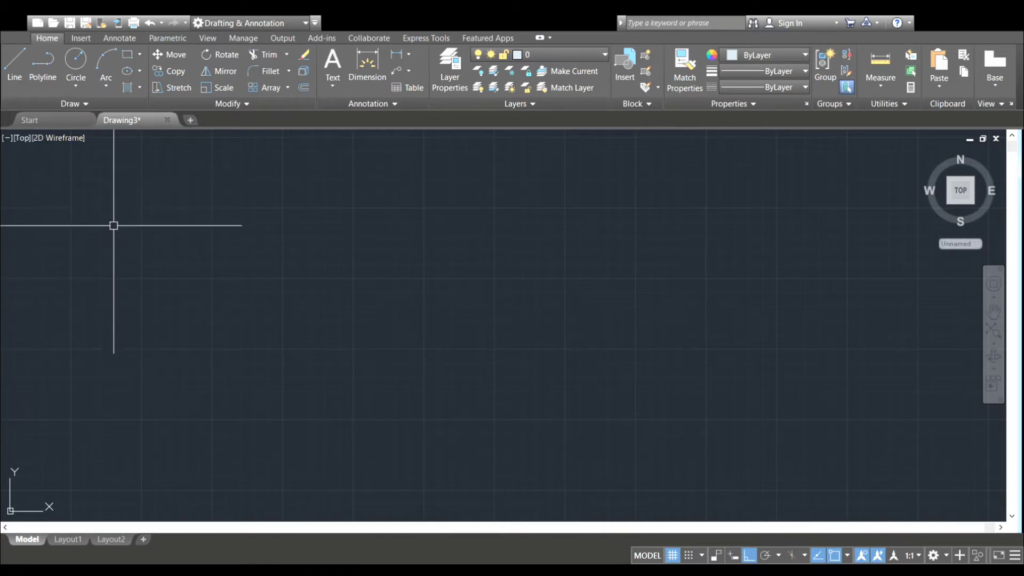
left_click(73, 104)
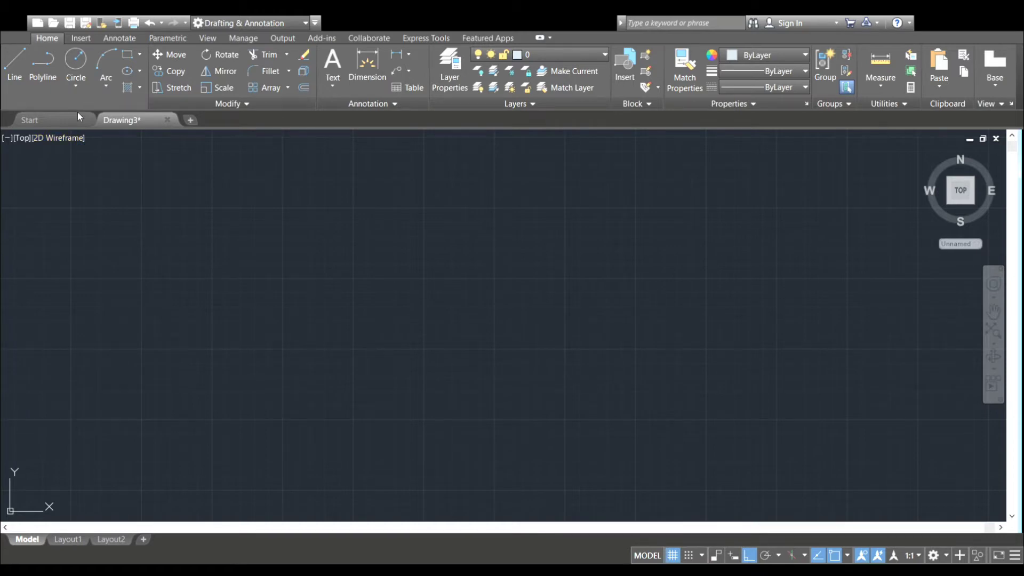
left_click(119, 179)
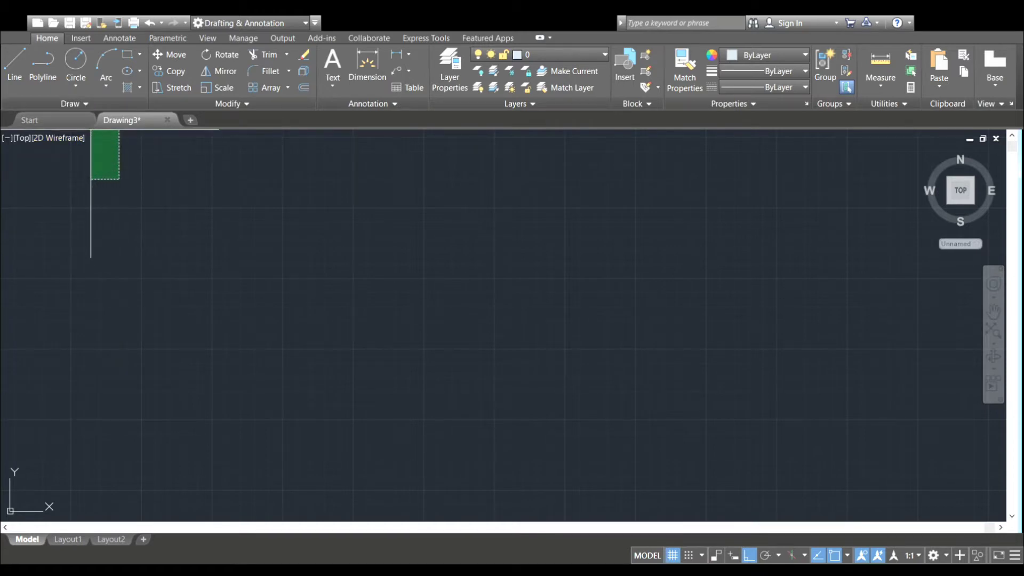
left_click(90, 131)
key("Delete")
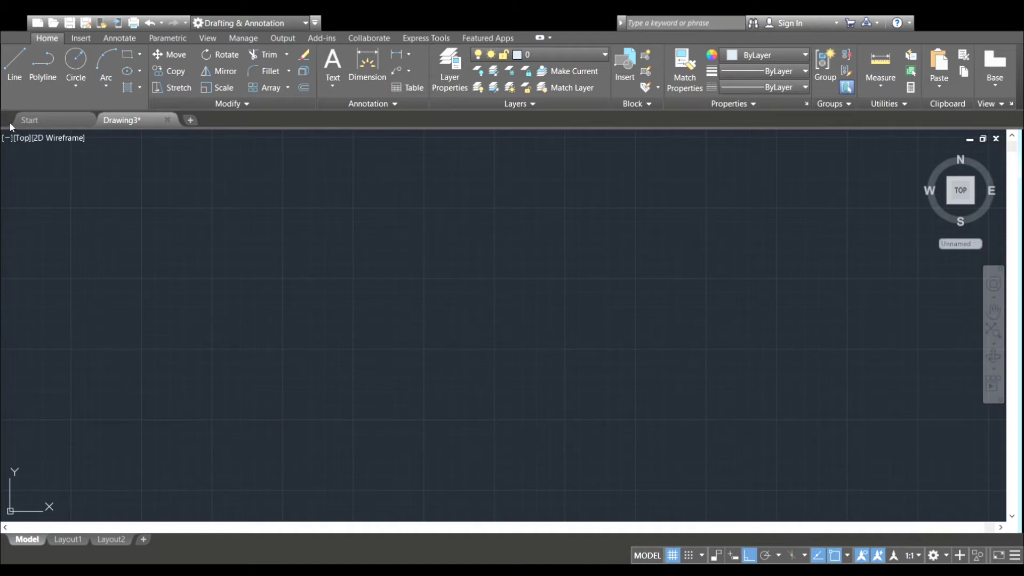
Draw a closed spline loop on the left through five fit points, ending at its start.
left_click(132, 317)
left_click(185, 320)
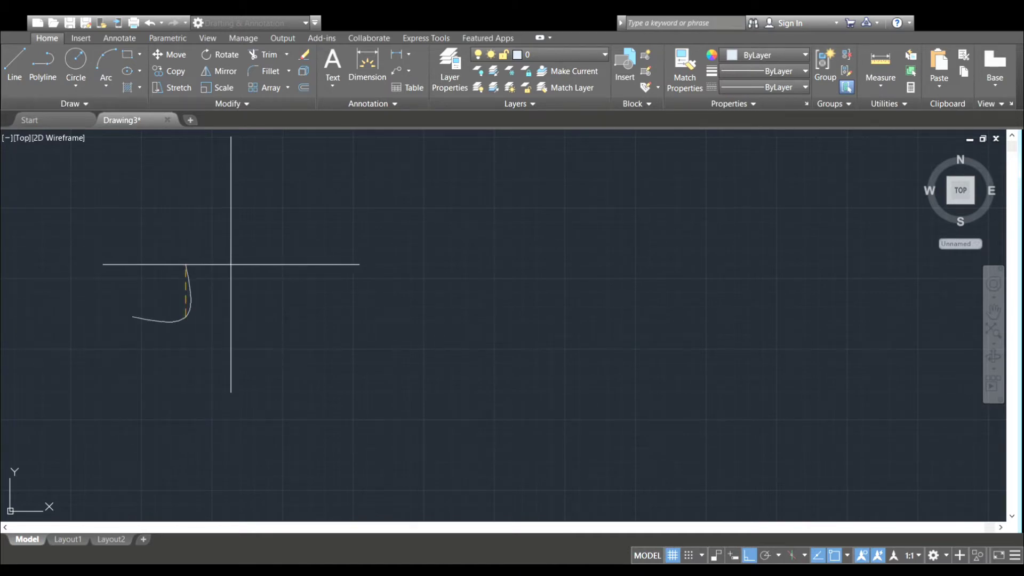
left_click(281, 260)
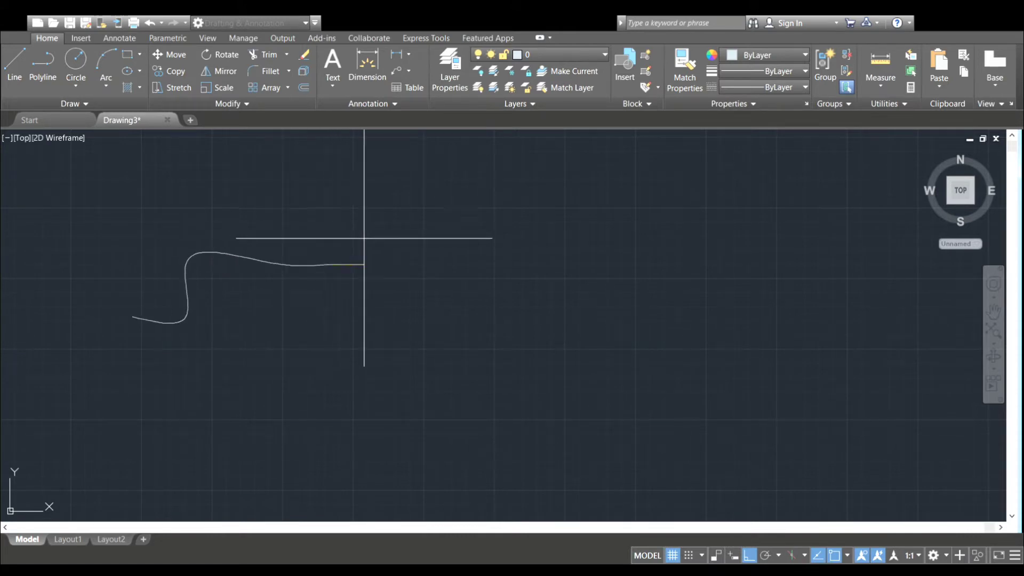
left_click(388, 261)
left_click(375, 331)
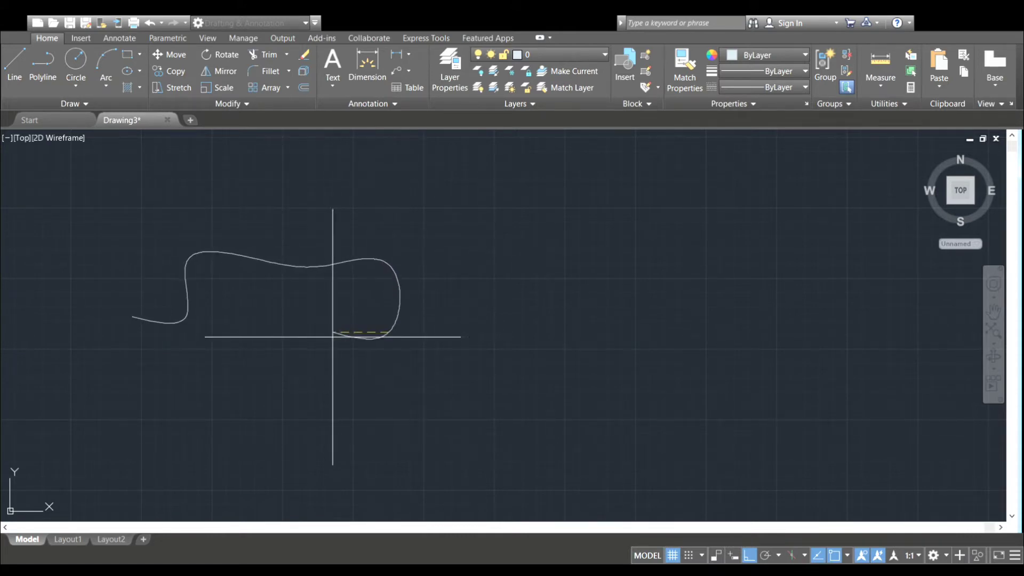
left_click(132, 316)
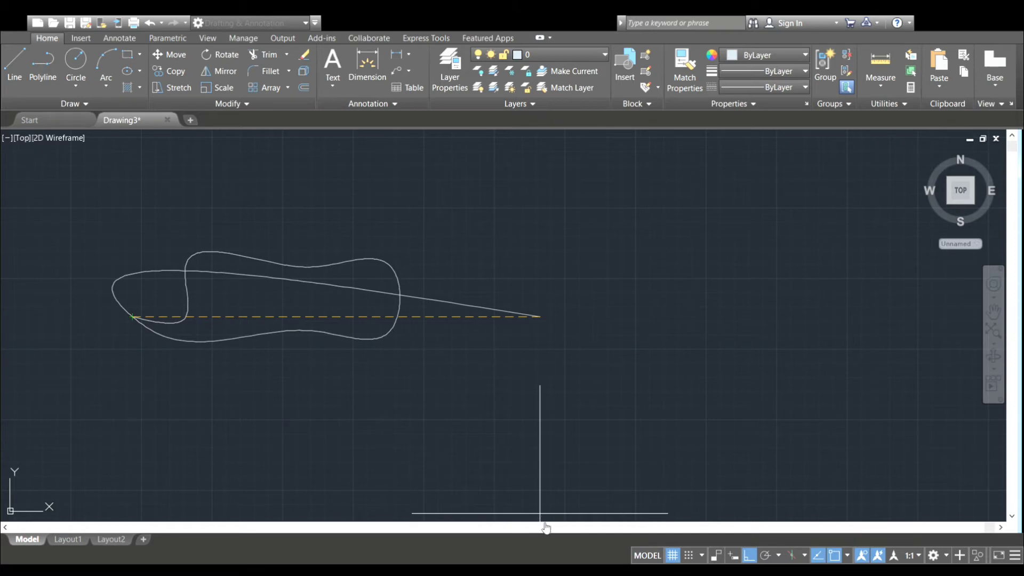
key("Return")
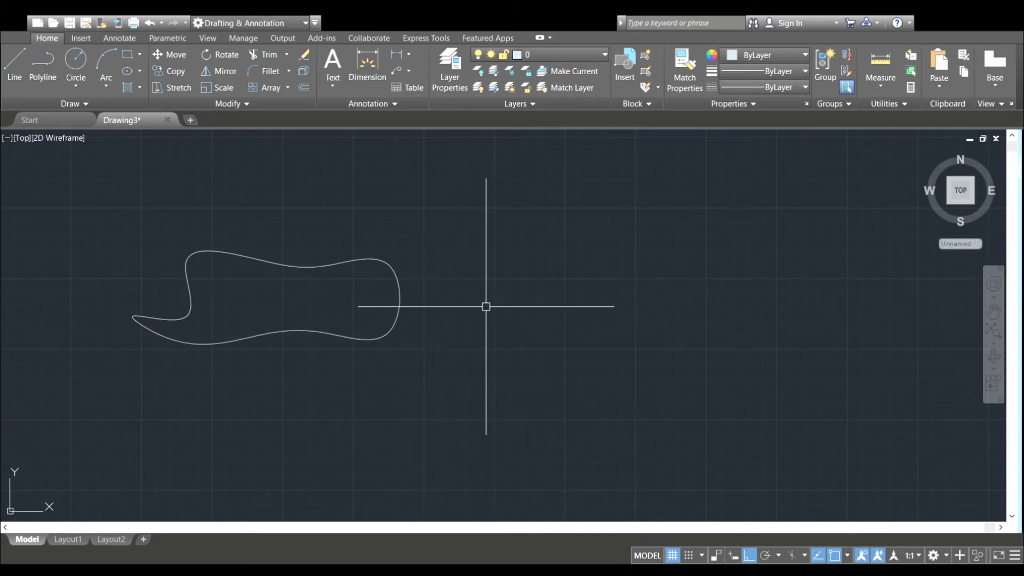
Draw a closed CV spline as a long rounded oblong right of the first loop.
middle_click_drag(485, 304, 339, 302)
scroll(355, 308, "down", 2)
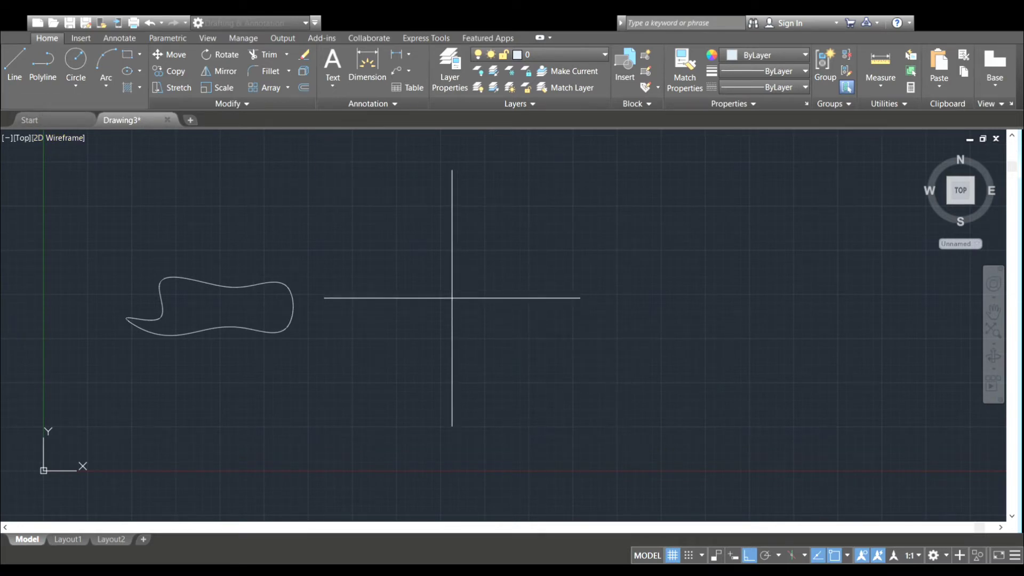
left_click_drag(435, 272, 650, 326)
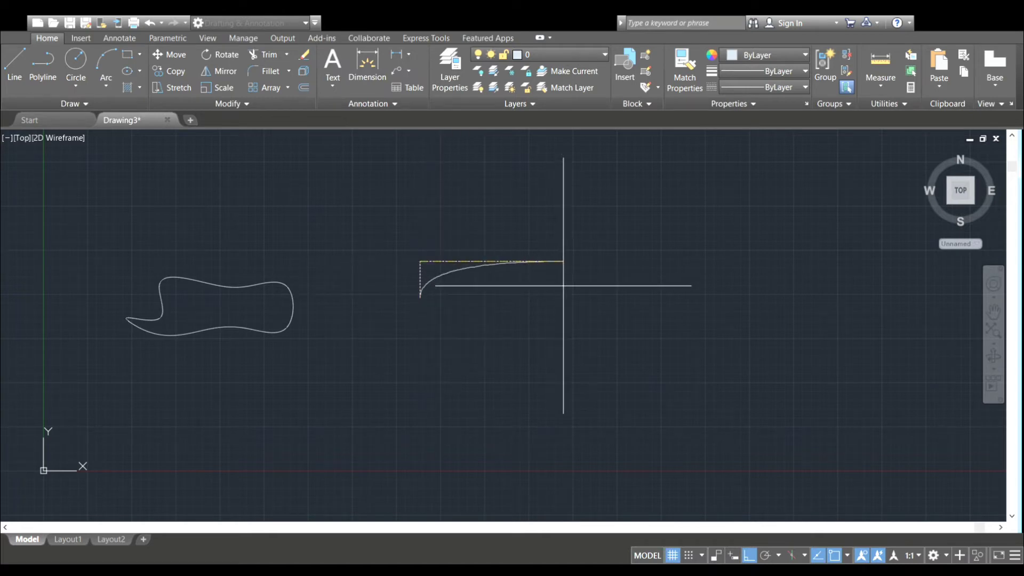
left_click(741, 261)
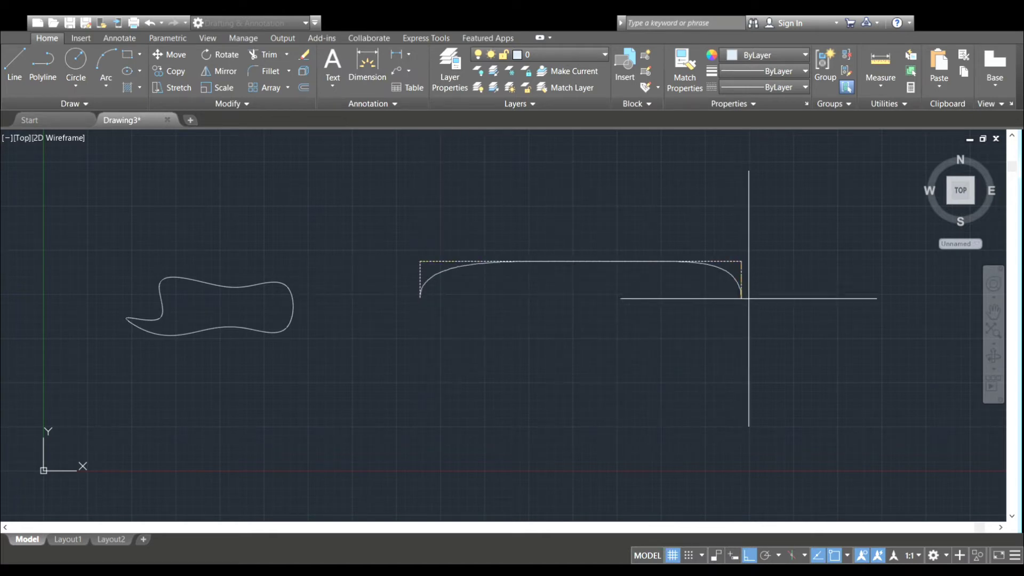
left_click(742, 330)
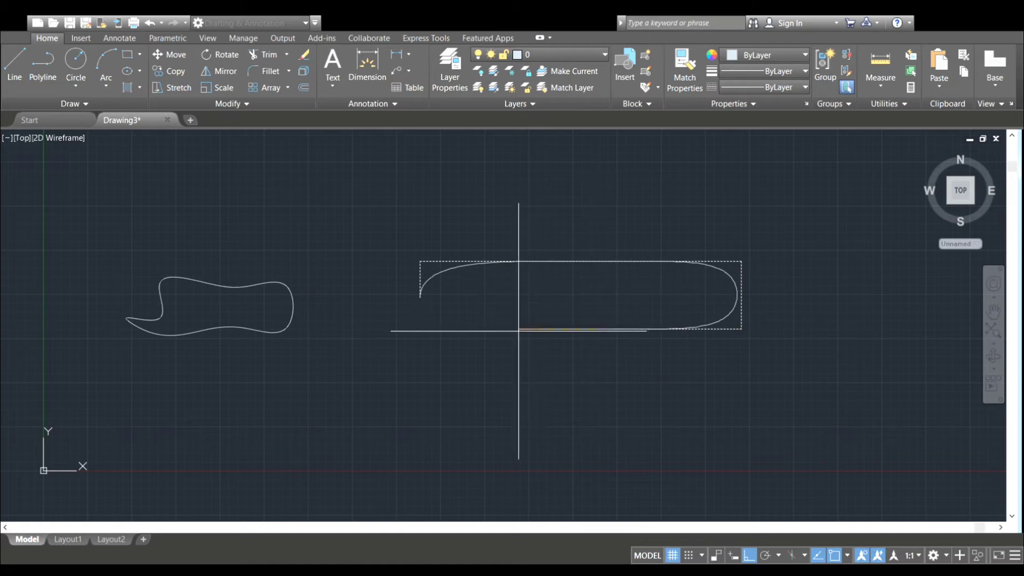
left_click(449, 326)
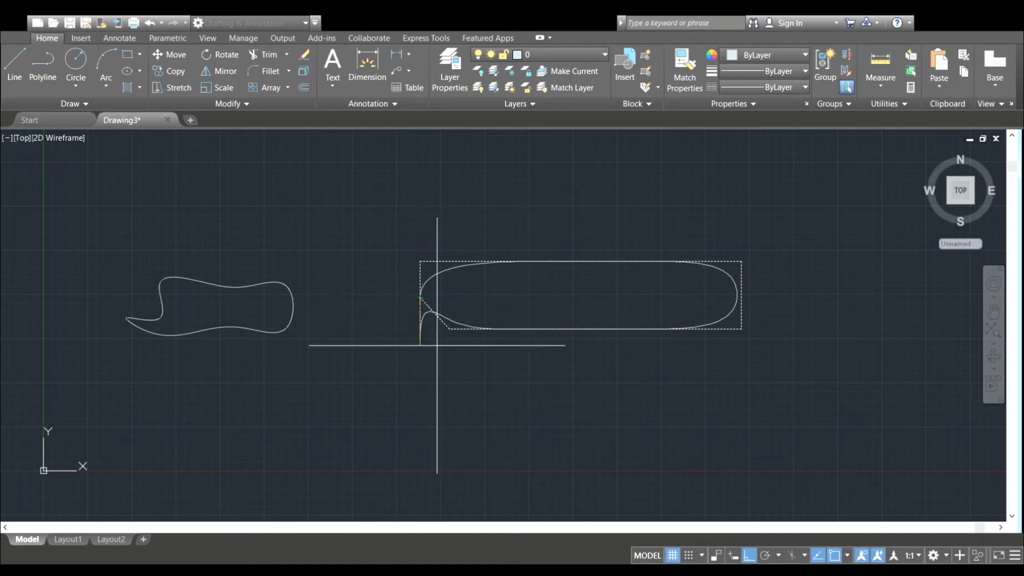
key("c")
key("Return")
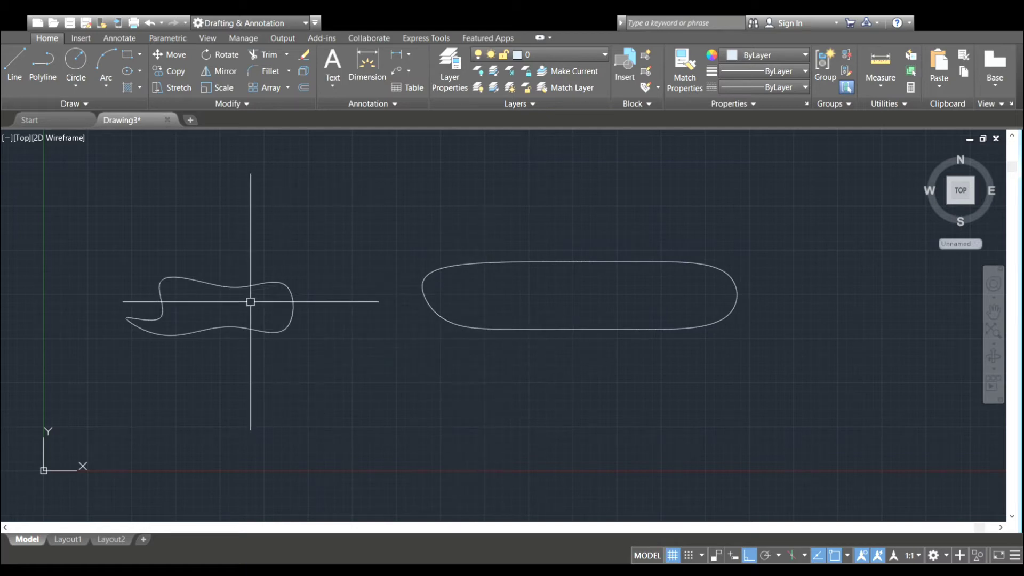
Select both splines and drag a top grip of the left outline upward into a peak.
left_click(239, 289)
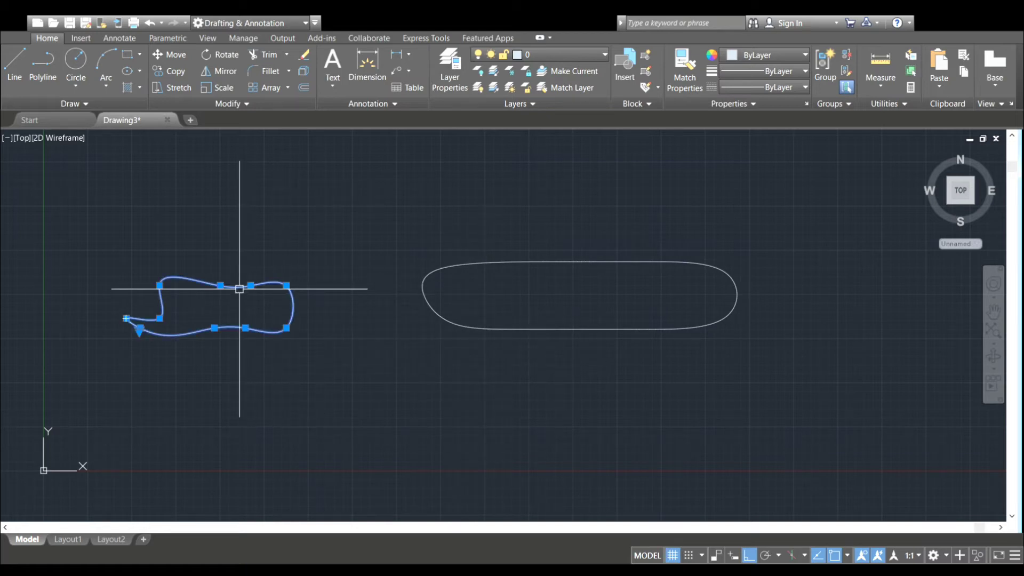
left_click(477, 262)
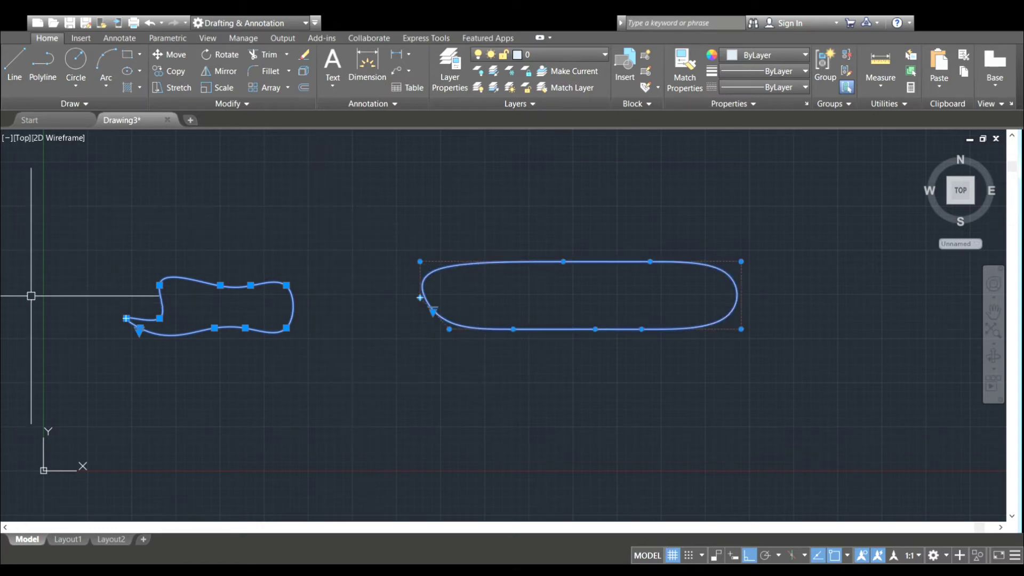
left_click(56, 104)
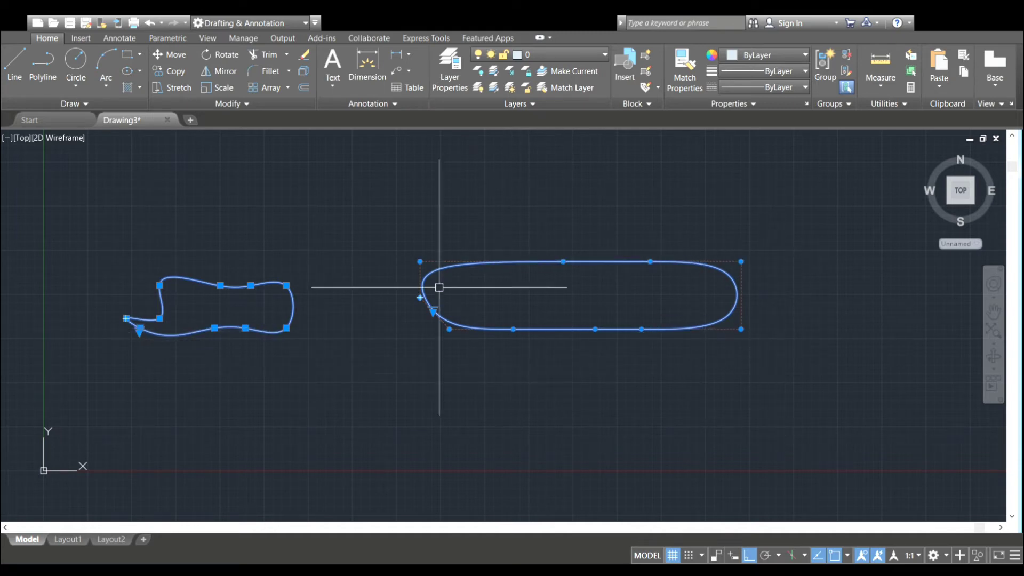
scroll(568, 262, "up", 4)
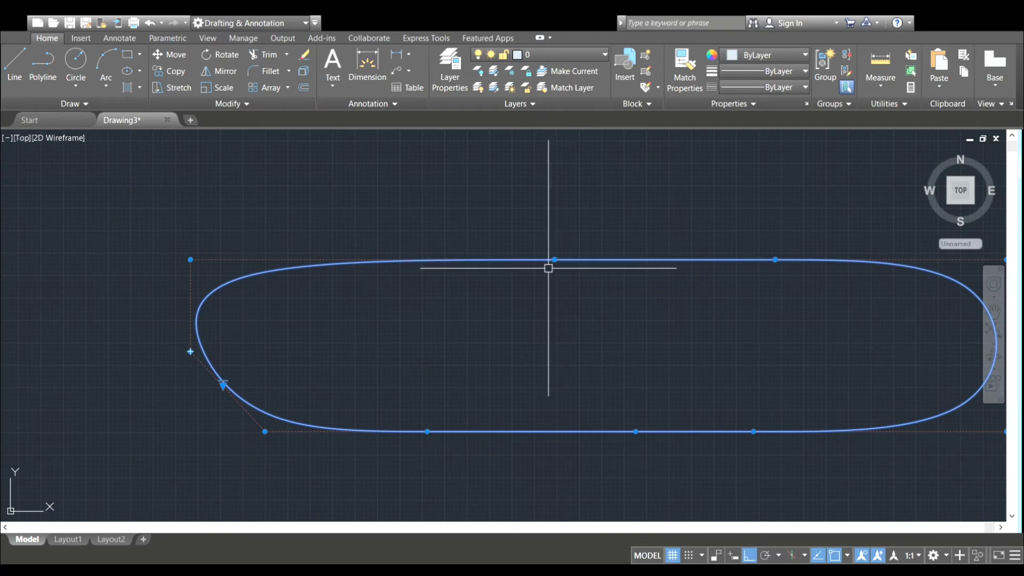
scroll(555, 263, "down", 3)
scroll(426, 339, "down", 2)
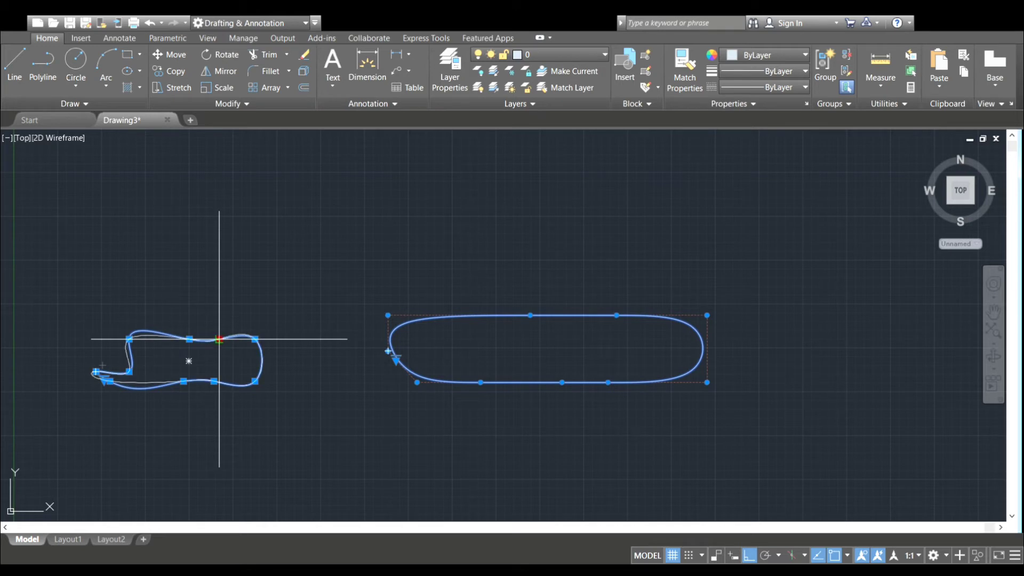
left_click(219, 339)
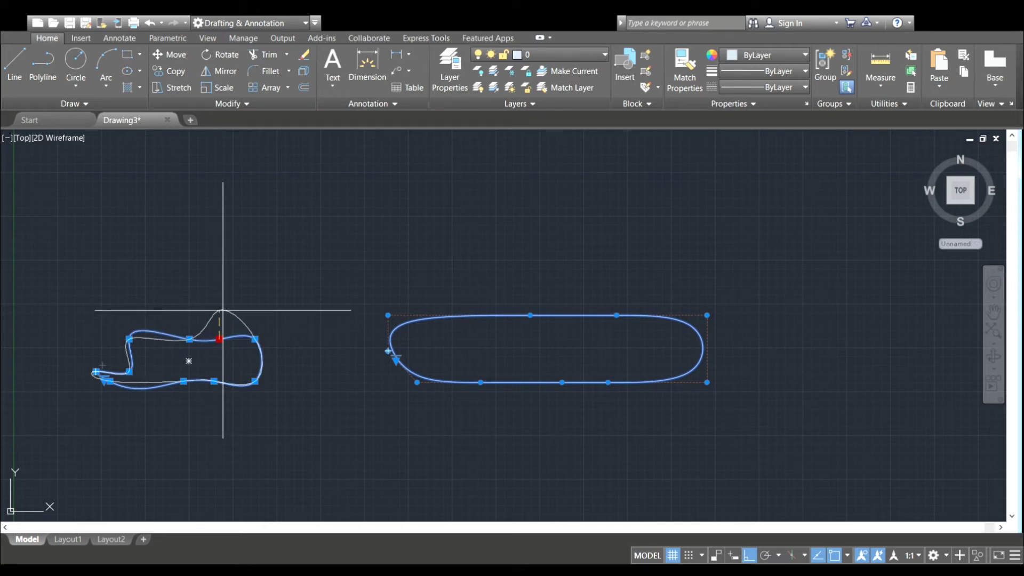
left_click(223, 310)
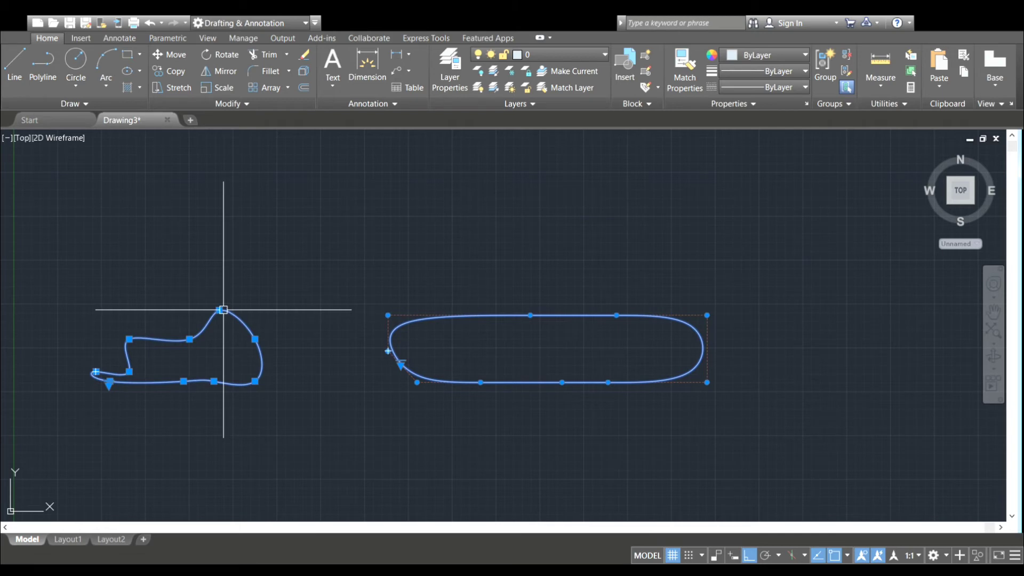
Raise the right spline's upper-left corner and a top vertex so the outline slopes.
left_click(388, 315)
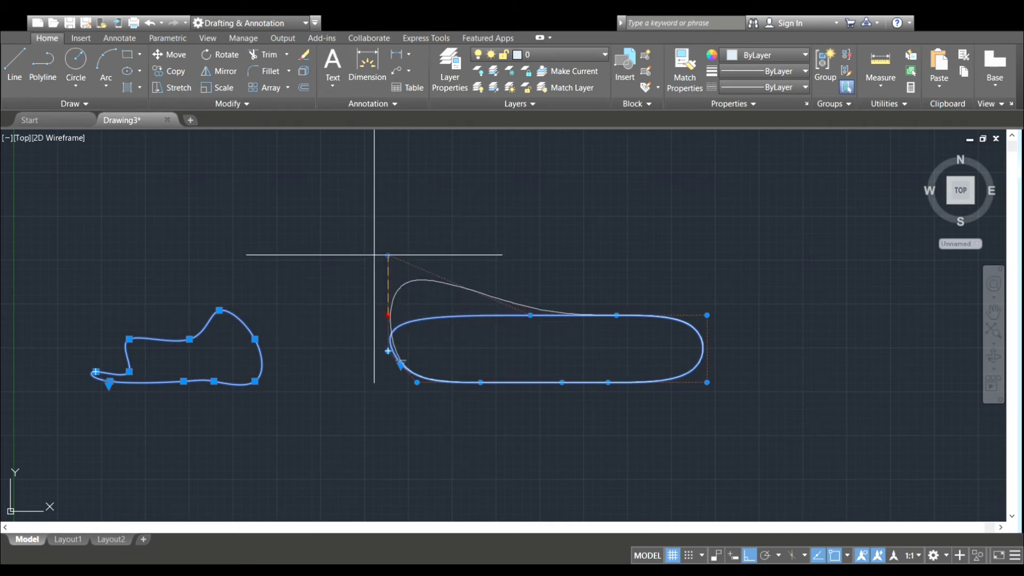
left_click(384, 257)
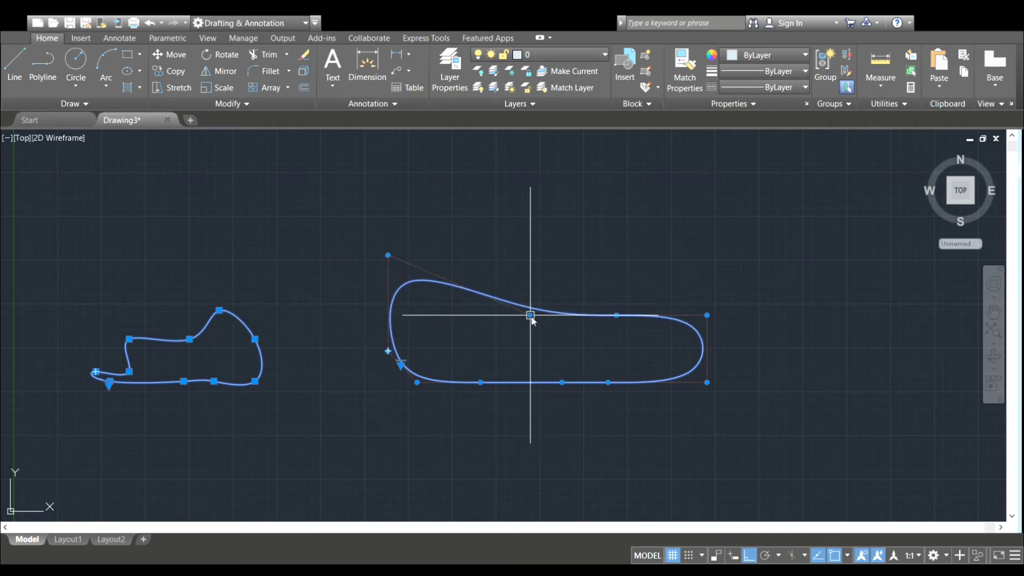
left_click(531, 315)
left_click(530, 261)
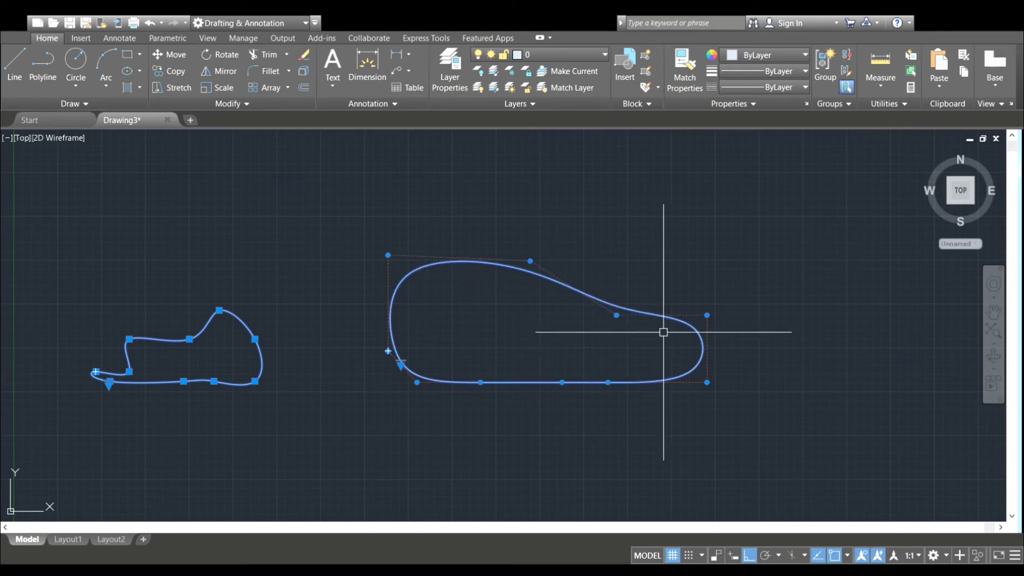
Pull the right spline's bottom vertex down into a dip and frame both outlines.
left_click(481, 382)
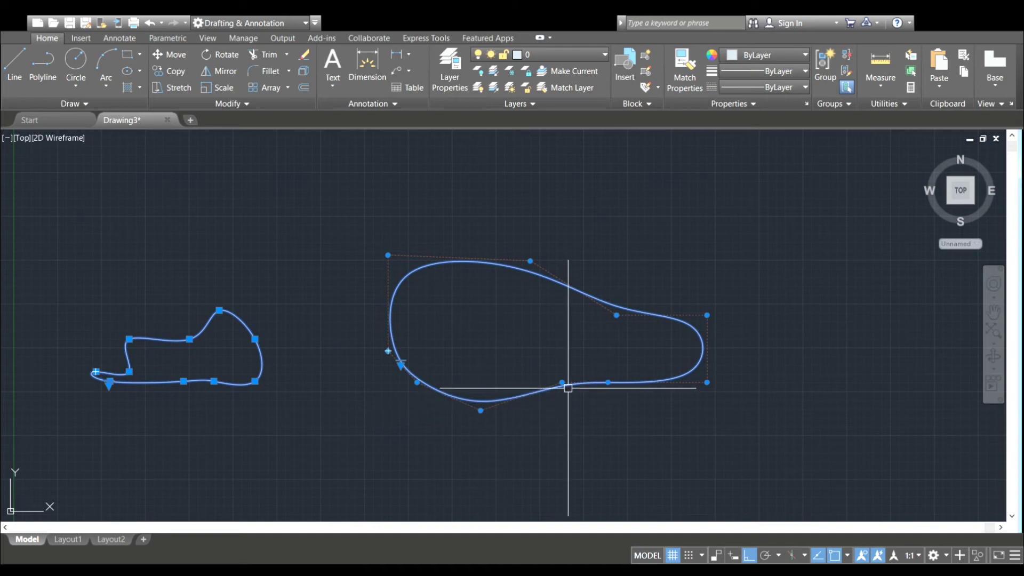
scroll(567, 381, "up", 5)
scroll(567, 378, "up", 3)
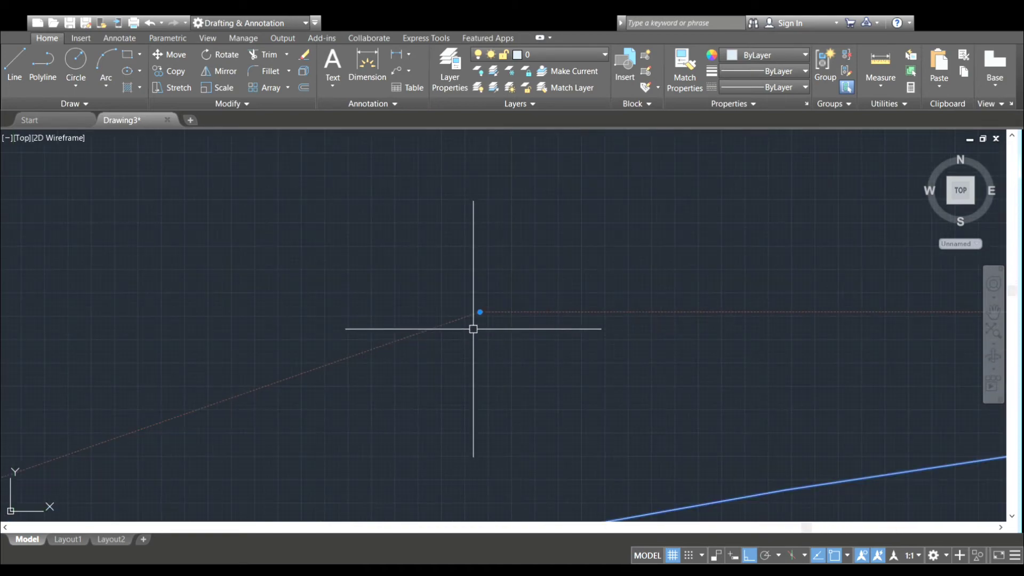
left_click(475, 319)
scroll(476, 319, "down", 6)
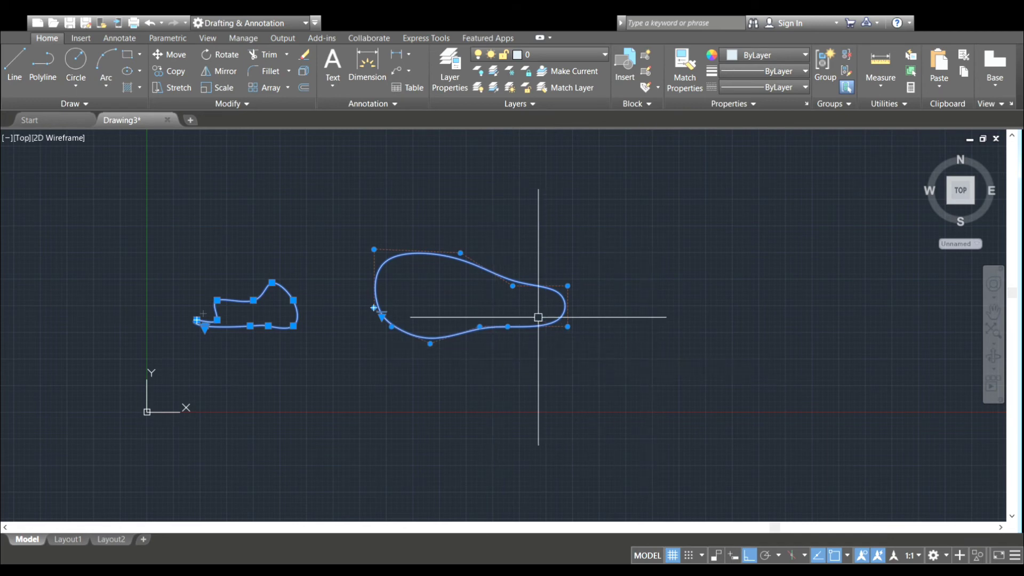
scroll(364, 342, "up", 2)
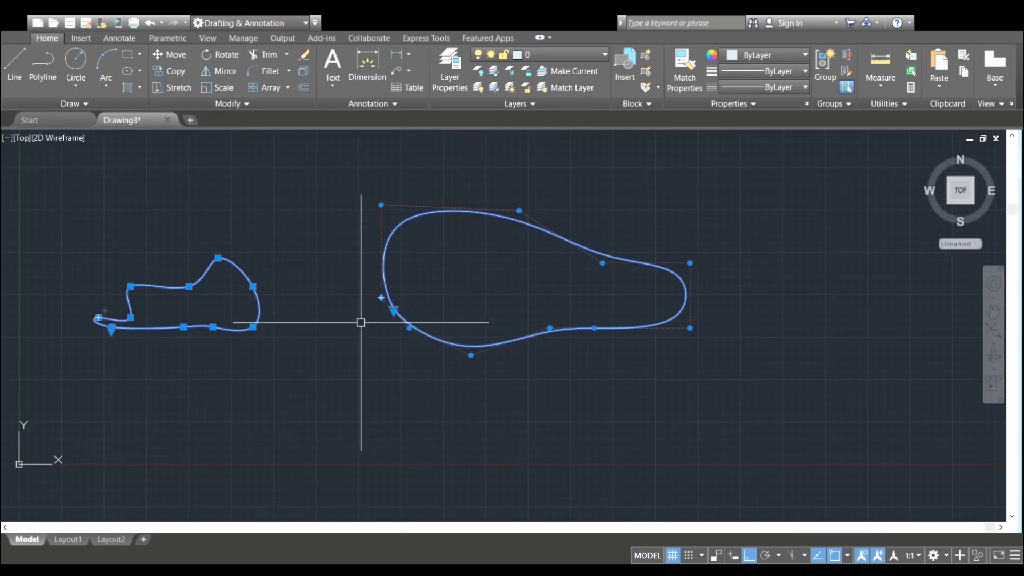
middle_click_drag(361, 320, 382, 349)
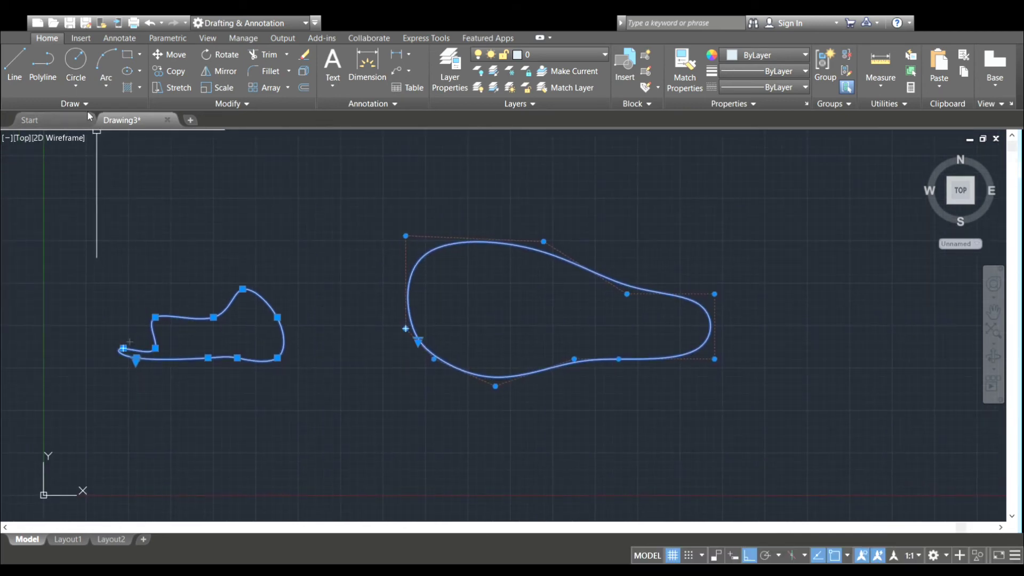
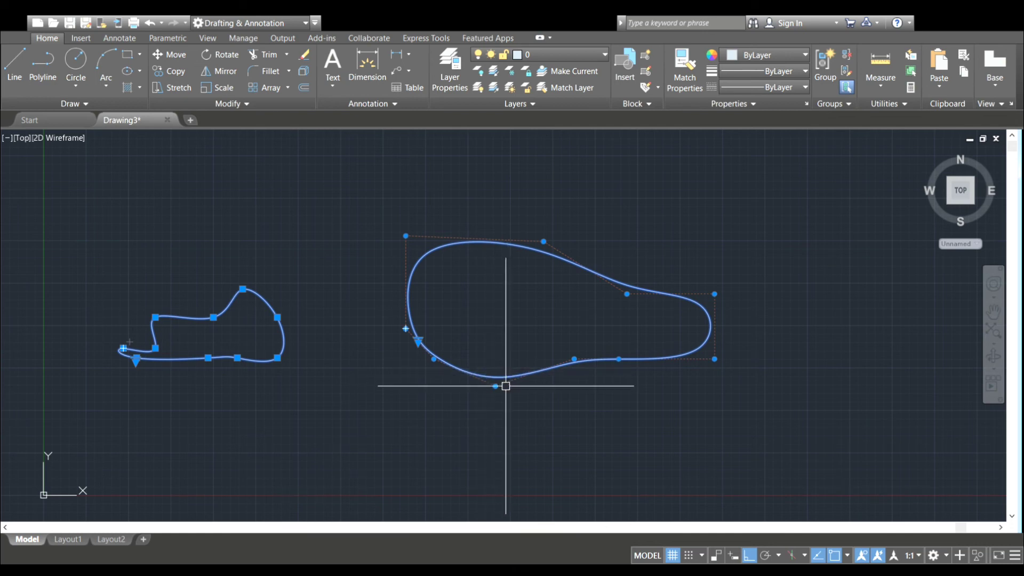
scroll(499, 418, "down", 2)
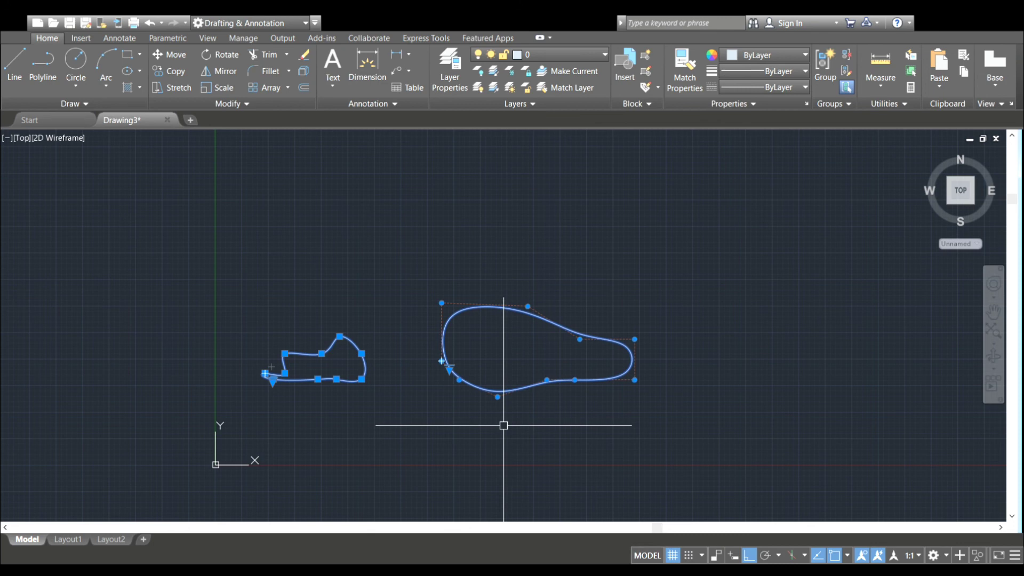
scroll(503, 425, "up", 2)
middle_click_drag(503, 425, 503, 437)
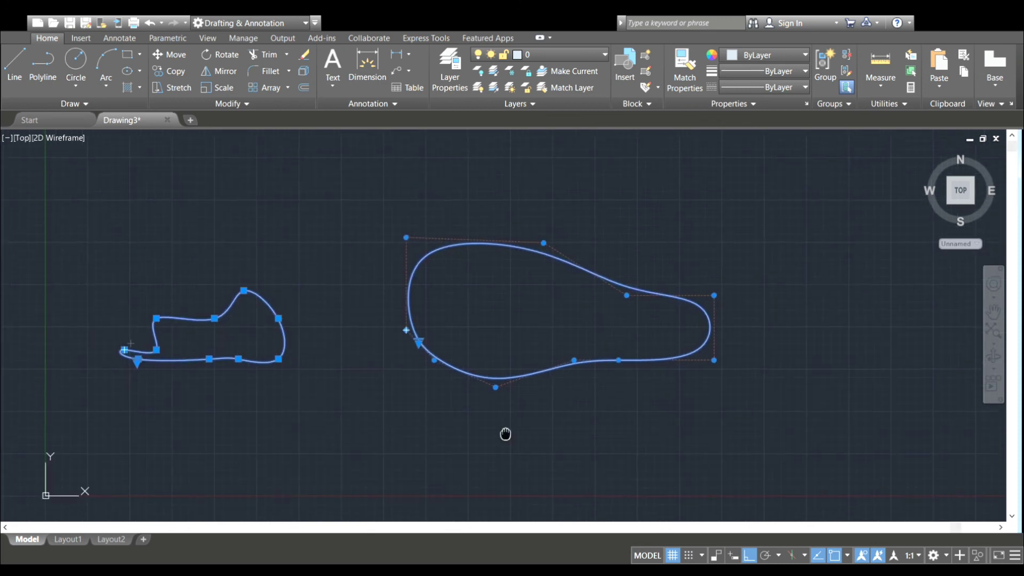